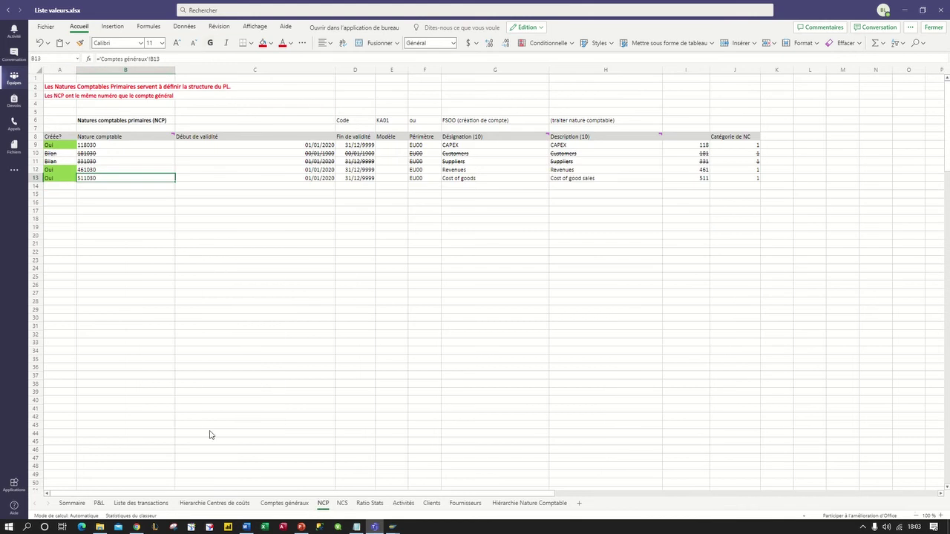
Step: Review the CAPEX row of the NCP sheet and the creation transaction code on the NCS sheet
drag(59, 145, 738, 149)
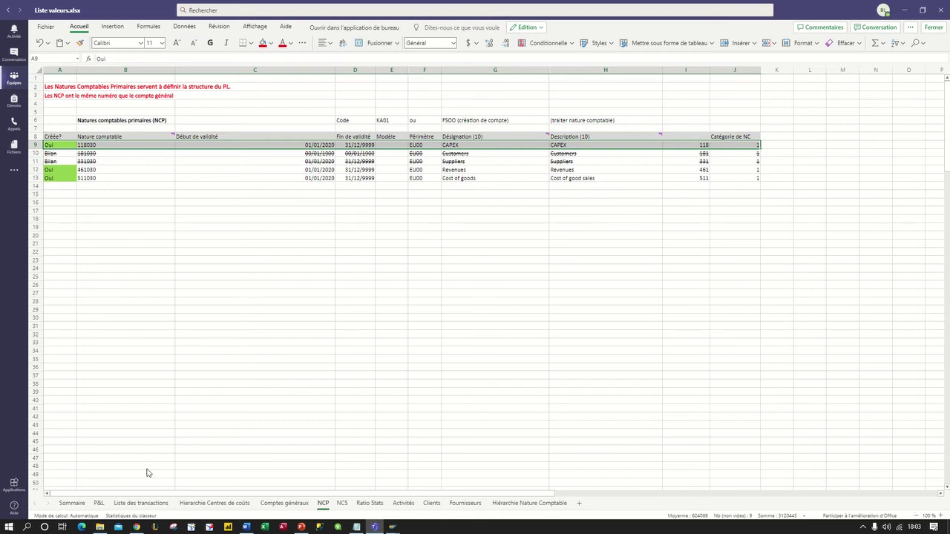
click(341, 503)
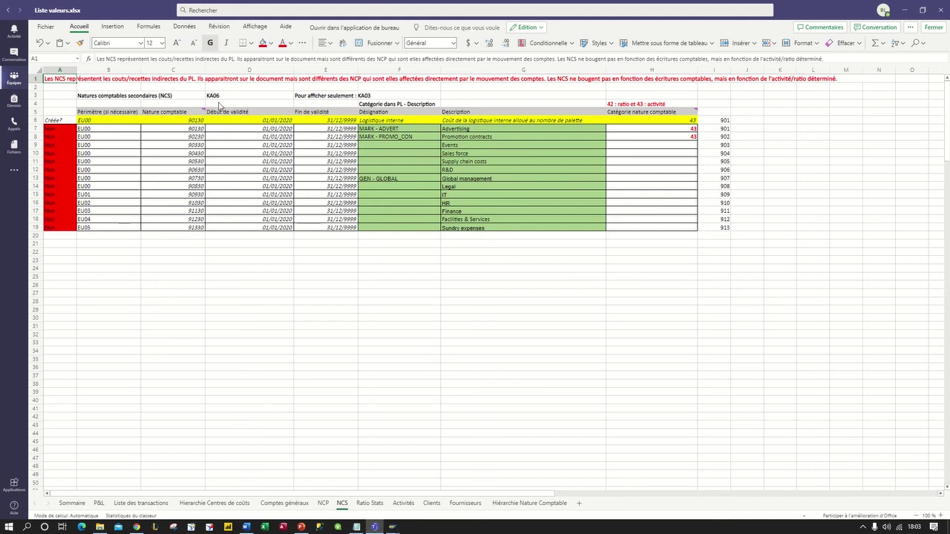
click(233, 96)
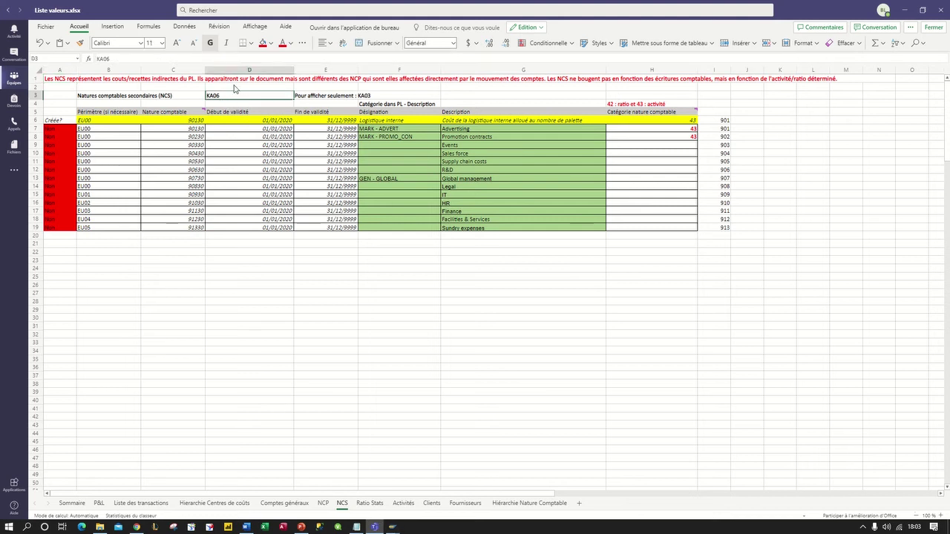
Step: Switch to SAP Easy Access and start transaction KA06 to create a secondary cost element
mouse_move(392, 527)
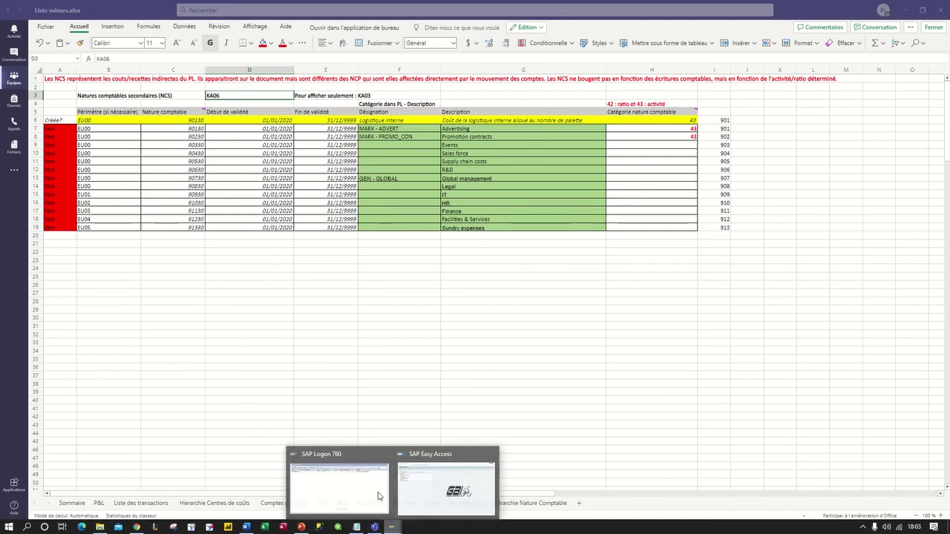
mouse_move(349, 475)
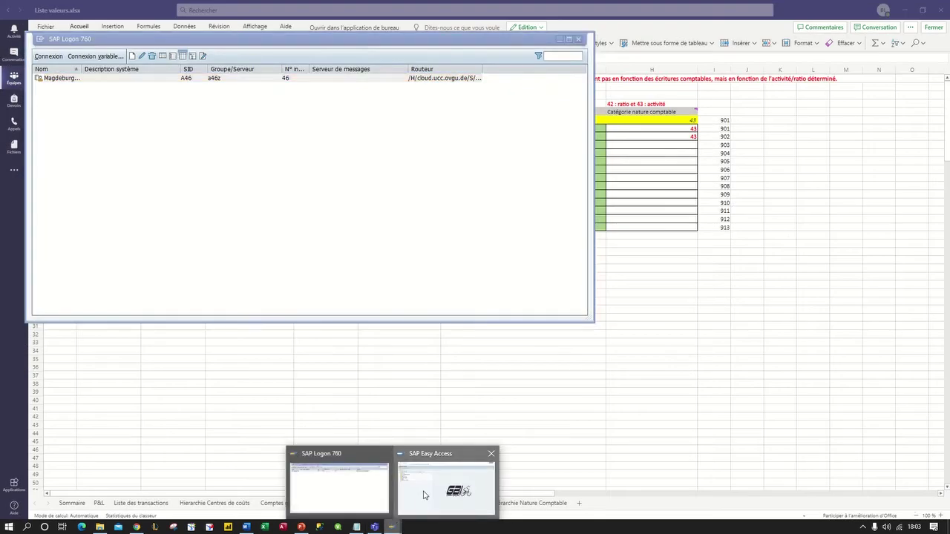
click(423, 491)
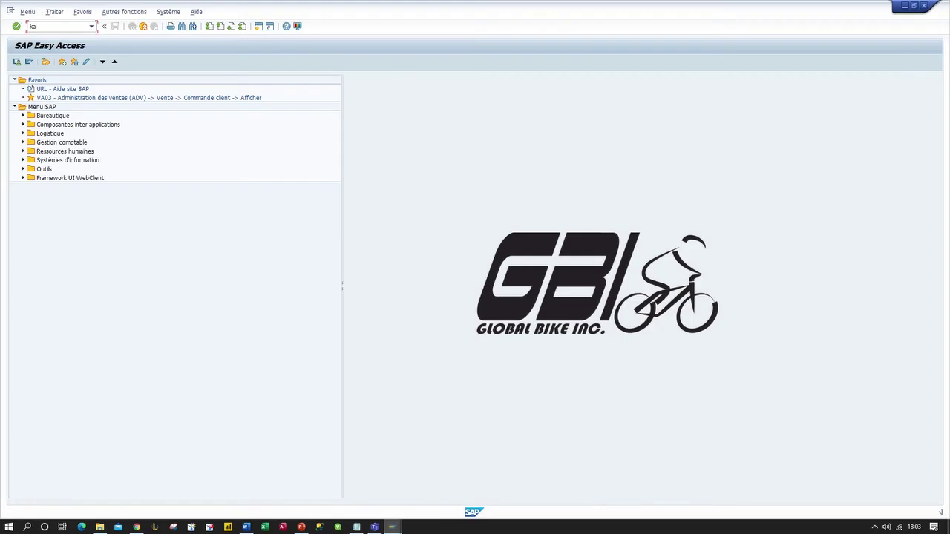
text(ka06)
key(Return)
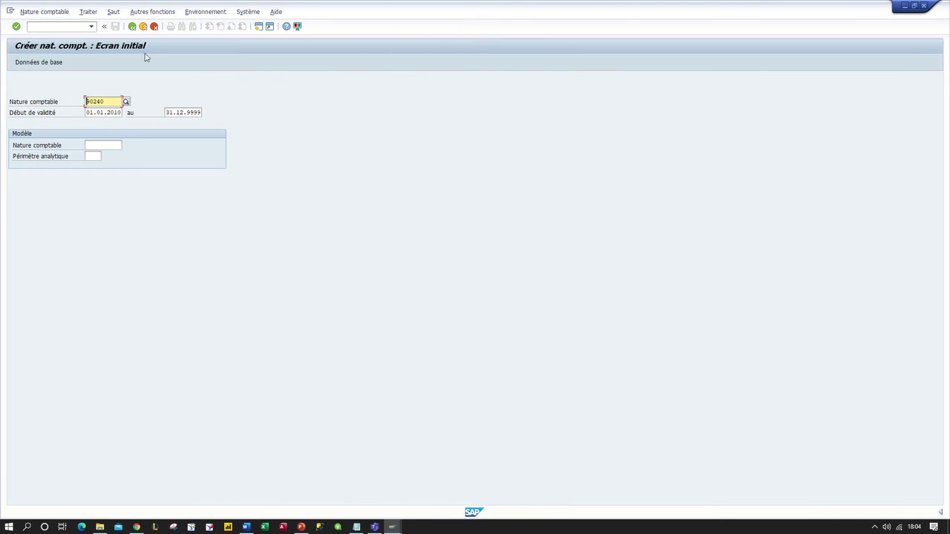
Step: Return to the workbook's NCS sheet in Teams and examine the scope codes and the cost element numbering
click(374, 527)
drag(115, 123, 111, 227)
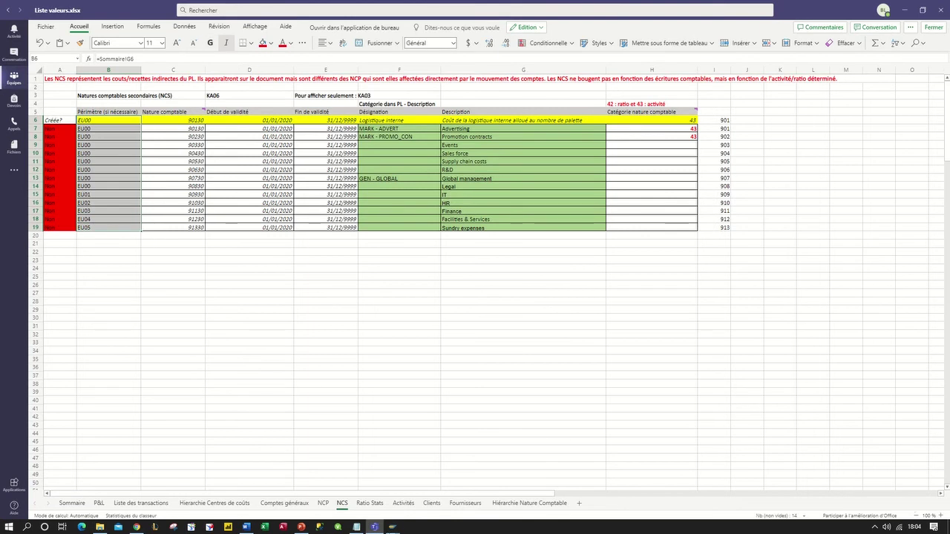
click(177, 131)
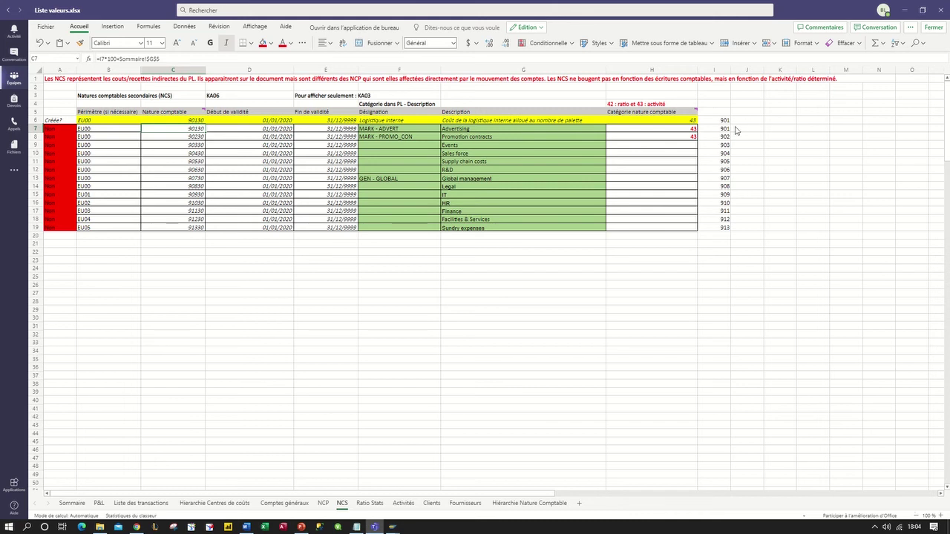
drag(735, 131, 123, 133)
click(191, 146)
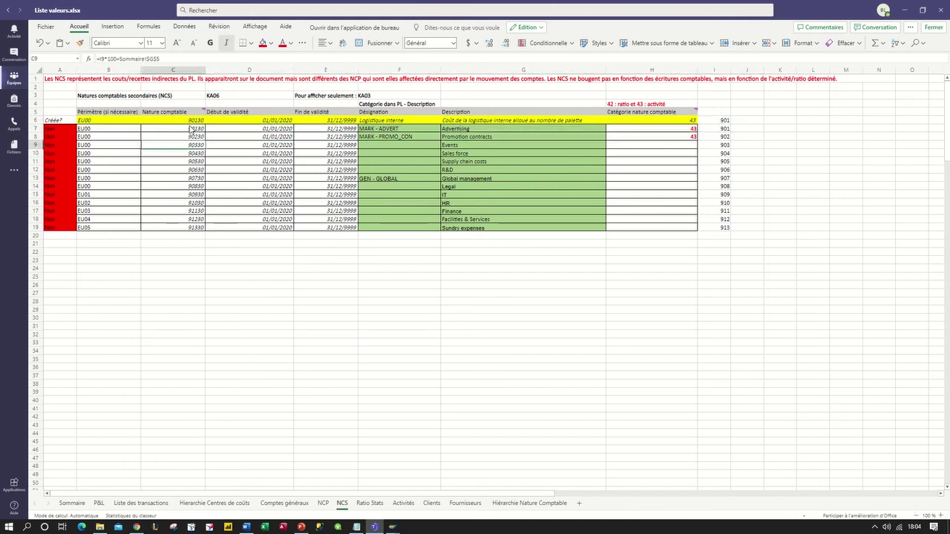
drag(190, 132, 187, 159)
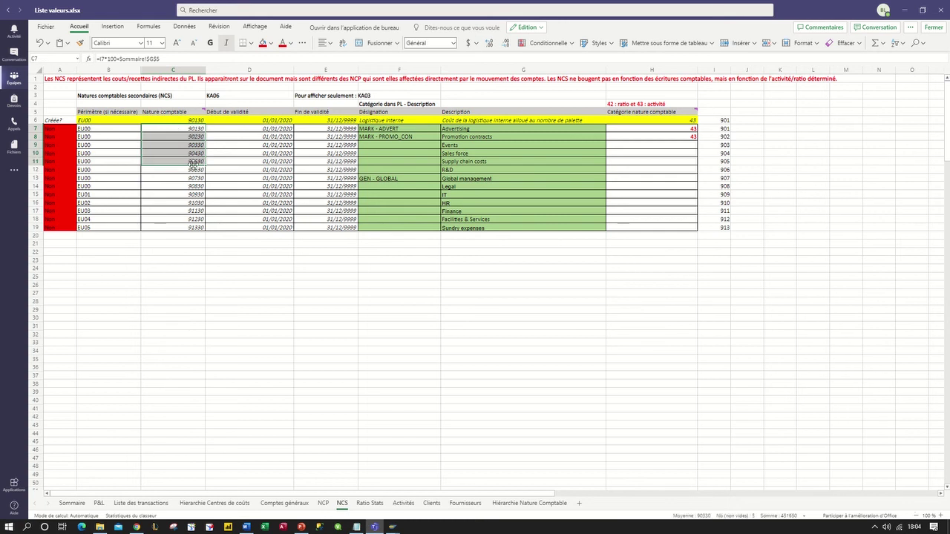
click(190, 129)
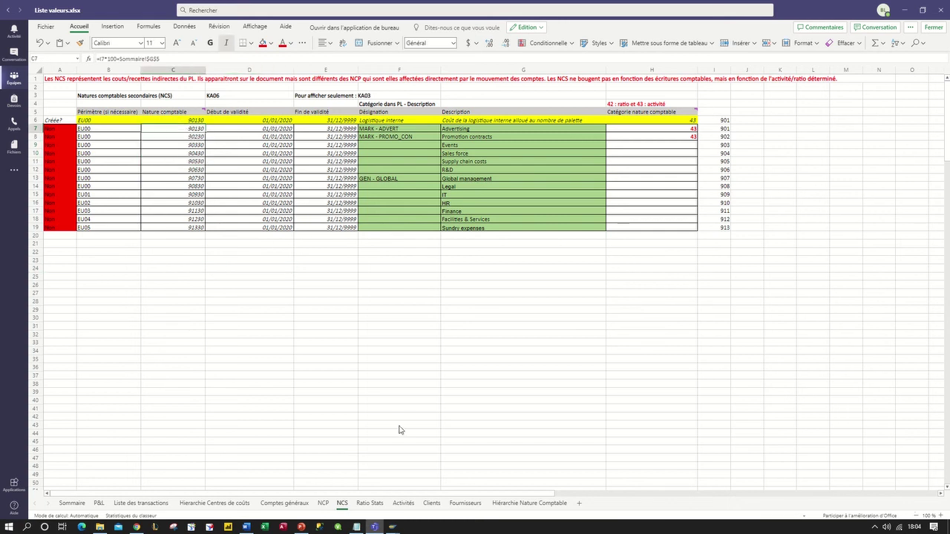
Step: Back in SAP, enter 90130 as the Nature comptable for the new cost element
mouse_move(392, 527)
click(424, 492)
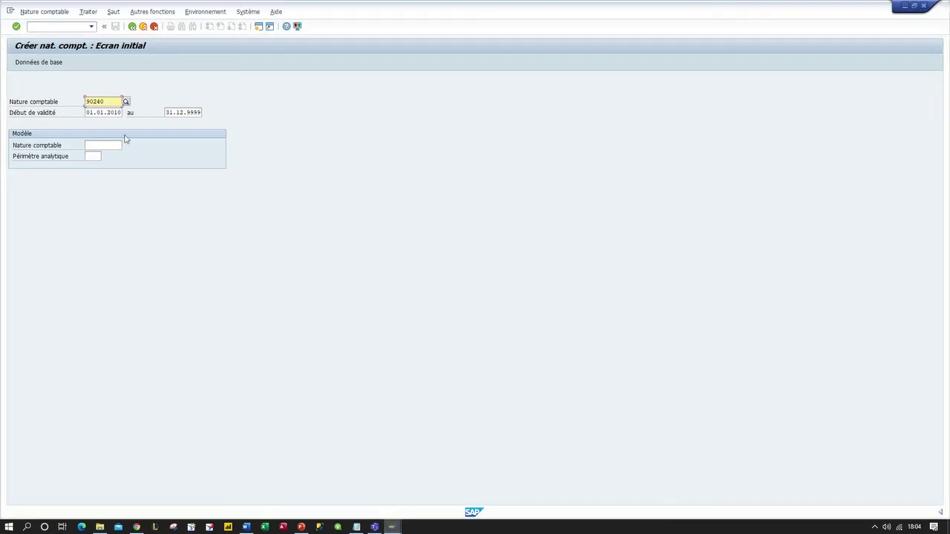
drag(111, 103, 76, 103)
text(9013)
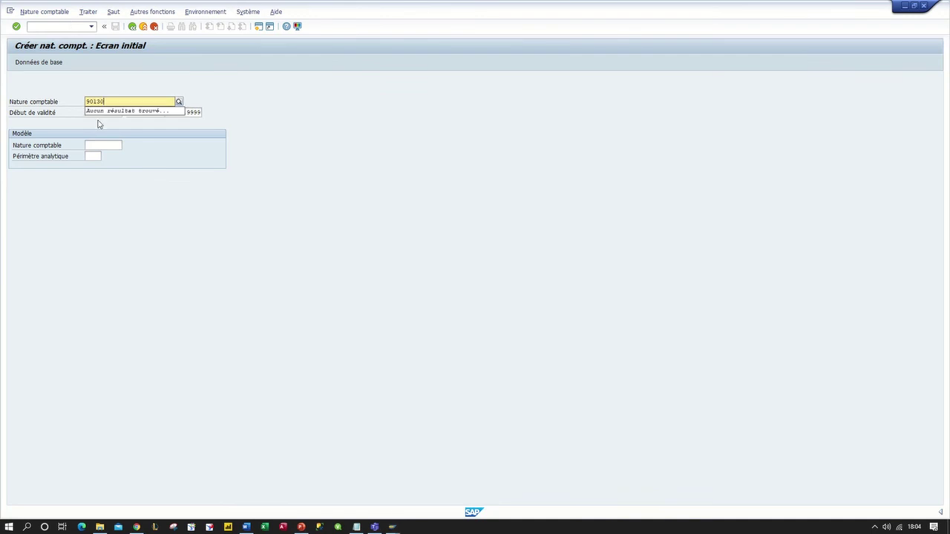
click(132, 90)
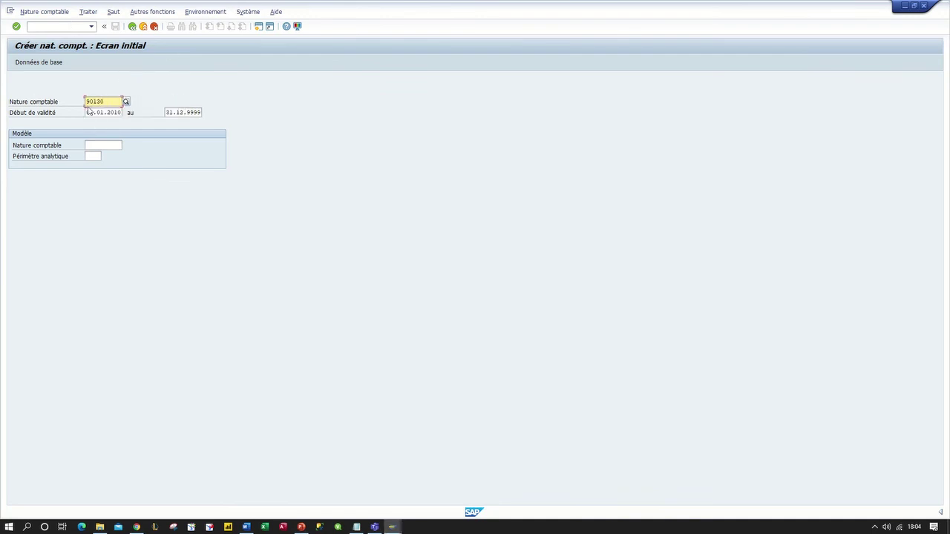
Step: Set the validity start date to 01.01.2020 and proceed to the cost element's basic data screen
click(121, 112)
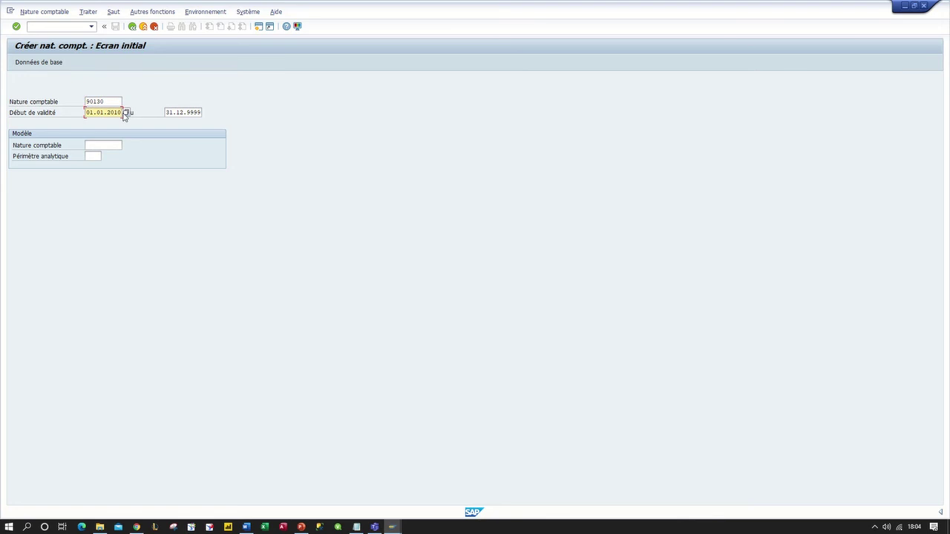
key(BackSpace)
key(BackSpace)
text(20)
key(Return)
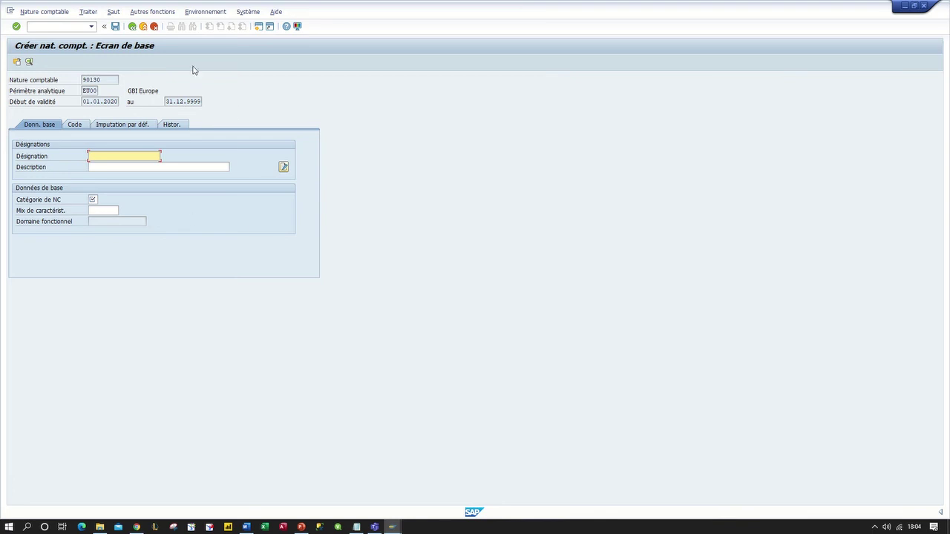
Step: In the Teams workbook, copy the designation MARK - ADVERT from the NCS sheet's Advertising row
click(374, 527)
click(389, 129)
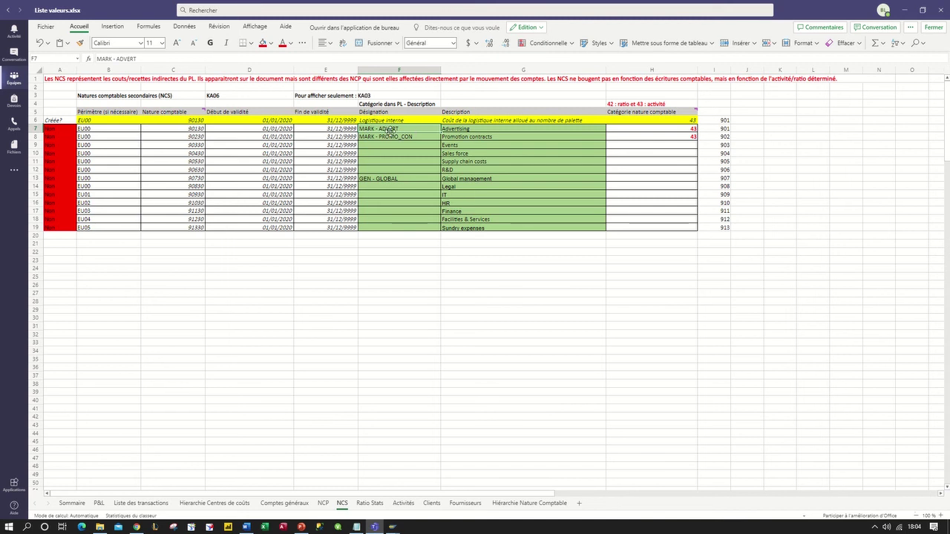
click(150, 57)
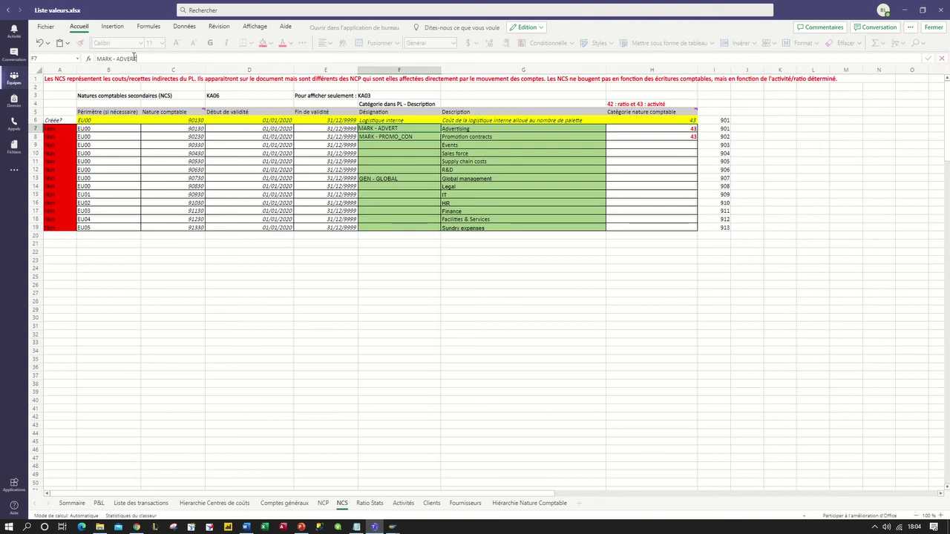
drag(149, 59, 97, 59)
key(ctrl+c)
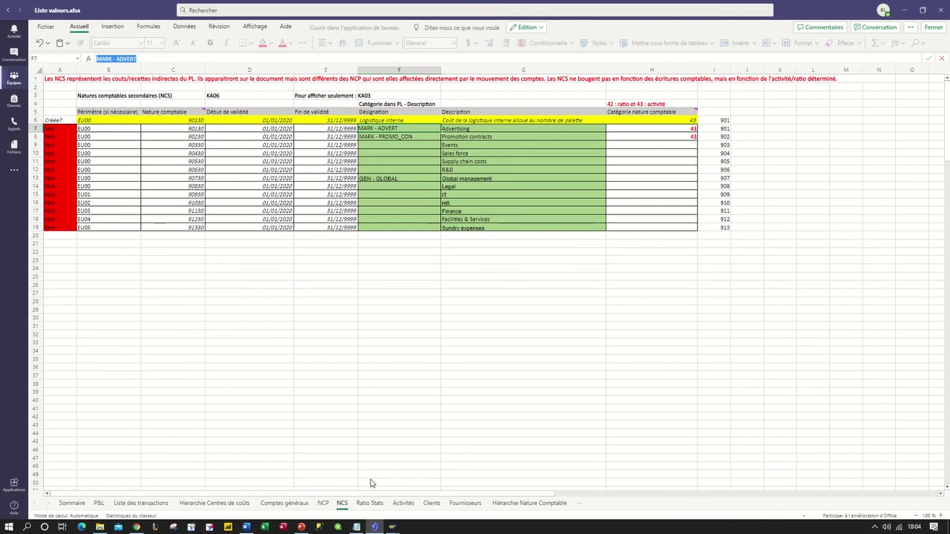
Step: Paste the copied designation into SAP's Désignation field and remove its spaces so it reads MARK-ADVERT
click(392, 527)
click(429, 488)
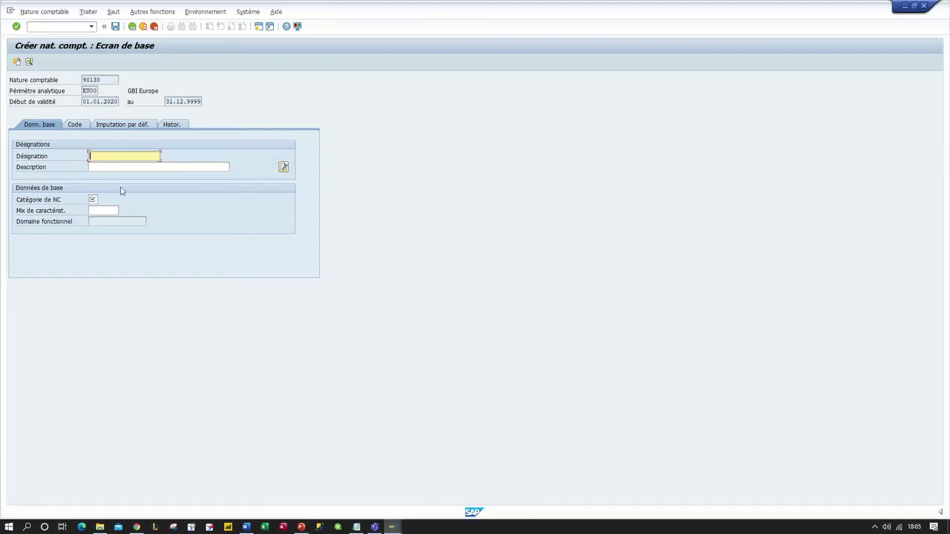
key(ctrl+v)
key(Left)
key(Left)
key(Left)
key(Left)
key(Left)
key(Left)
key(BackSpace)
key(BackSpace)
key(BackSpace)
Step: Check the Advertizing expense line under marketing expenses on the workbook's P&L sheet
click(376, 524)
click(96, 503)
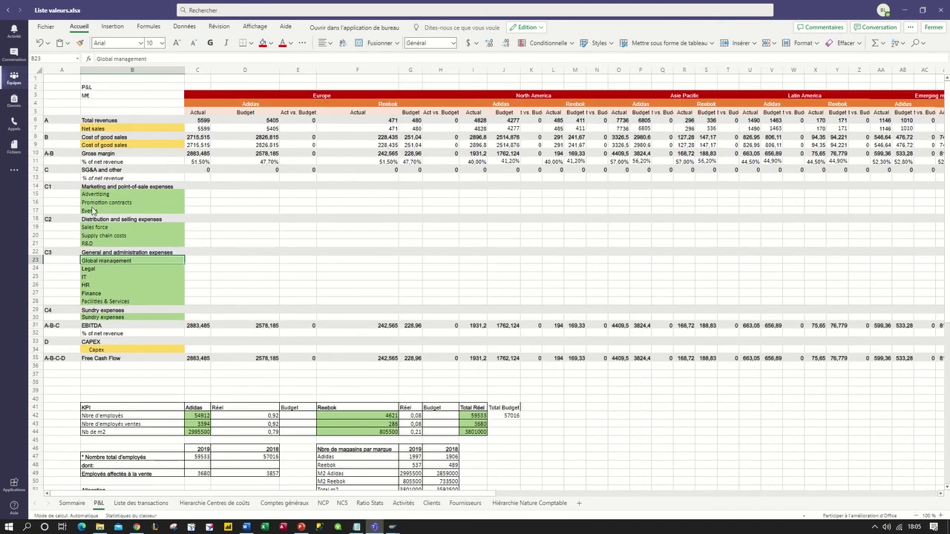
click(89, 196)
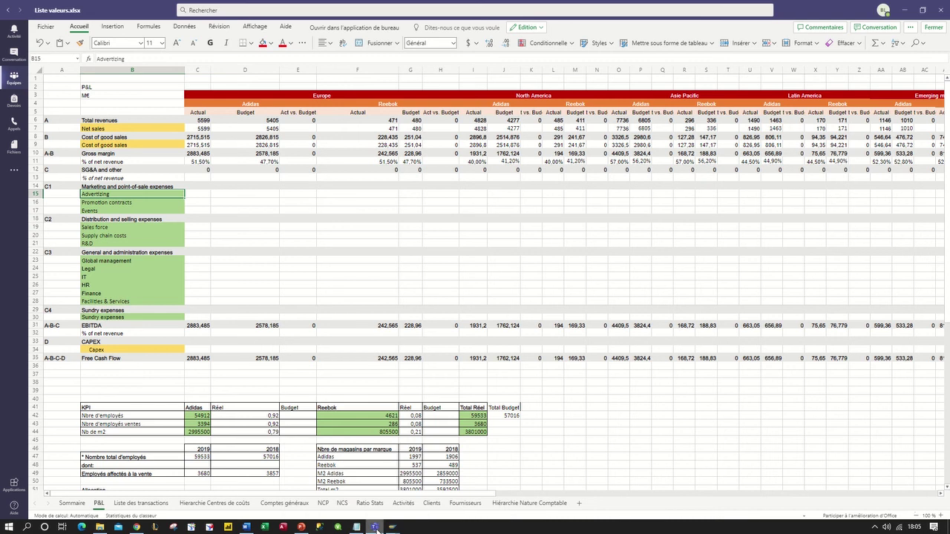
Step: Copy the description Advertising from the NCS sheet into the SAP cost element's Description field
click(342, 504)
click(455, 130)
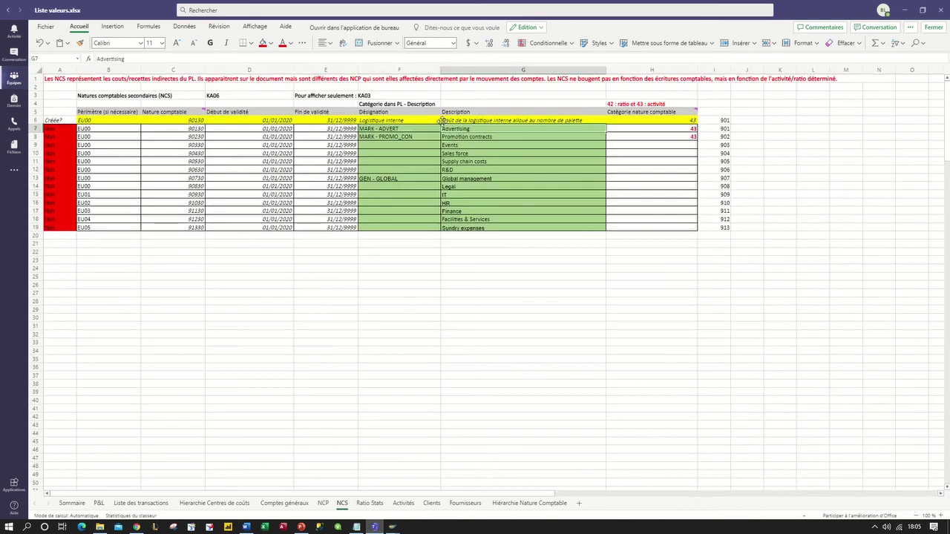
drag(142, 58, 70, 58)
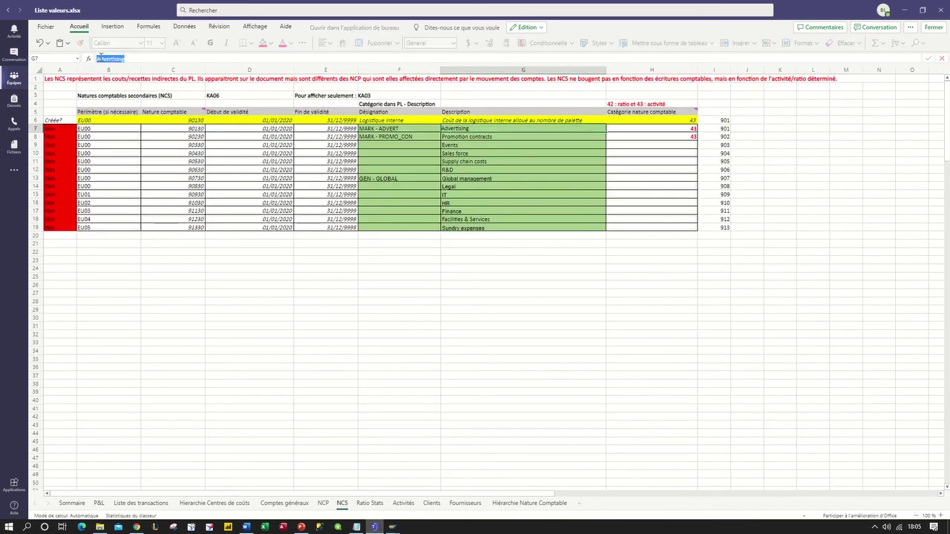
mouse_move(392, 527)
mouse_move(380, 475)
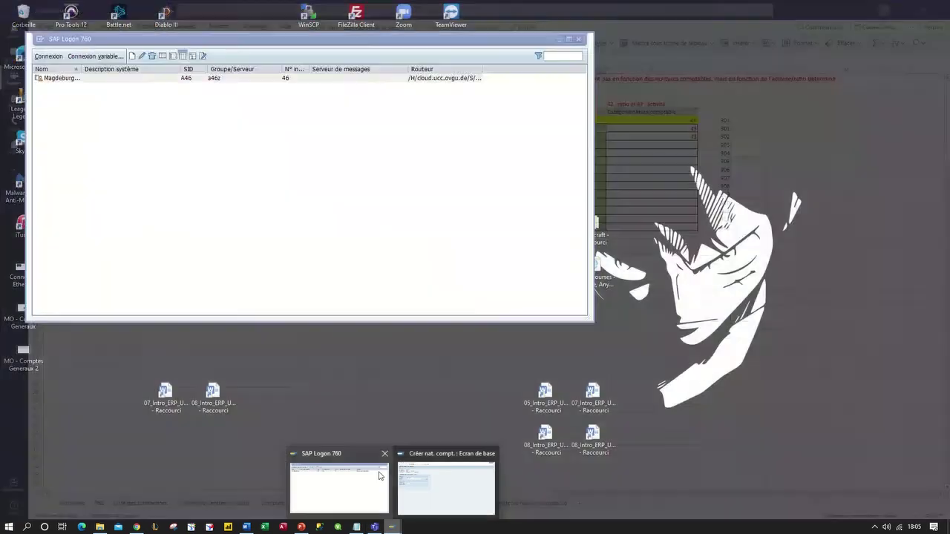
click(437, 486)
click(121, 167)
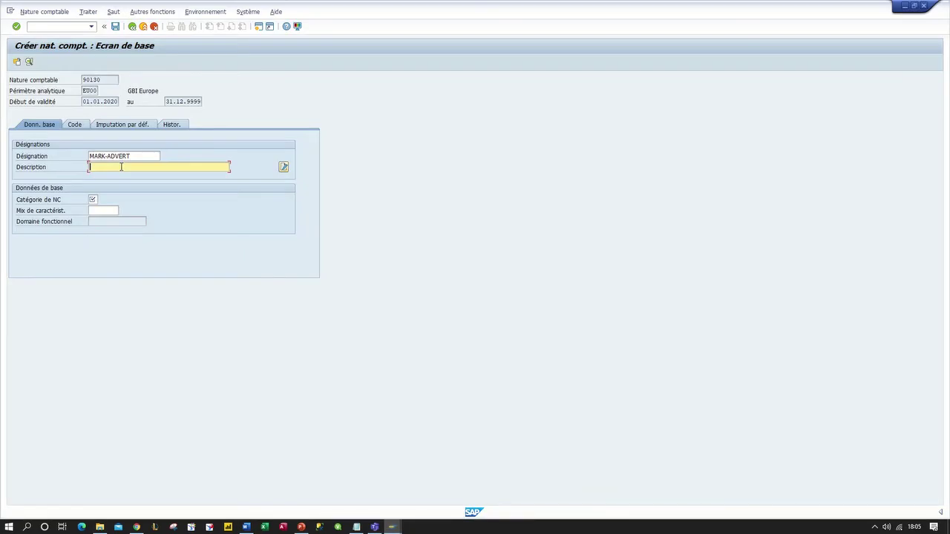
Step: Check the Advertising row's category on the NCS sheet and set the SAP cost element's Catégorie de NC to 43
click(92, 200)
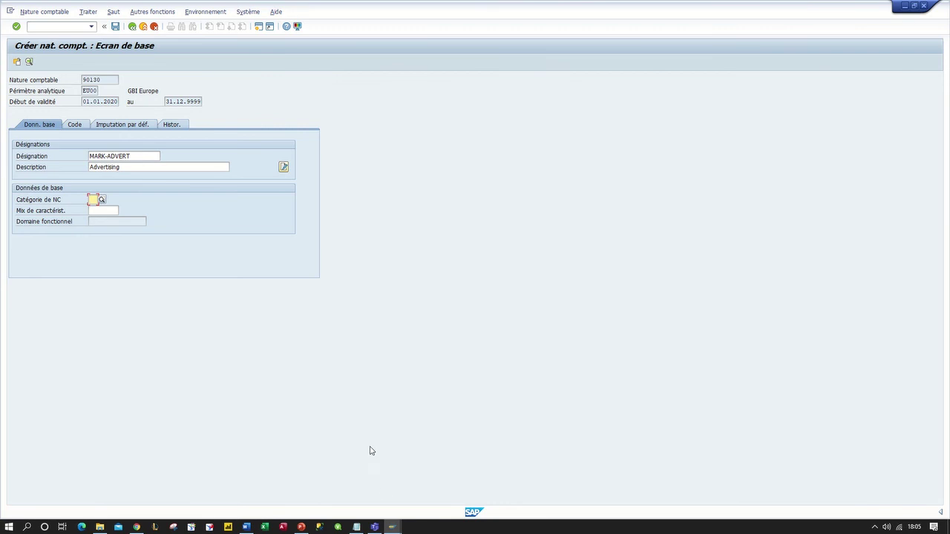
click(374, 526)
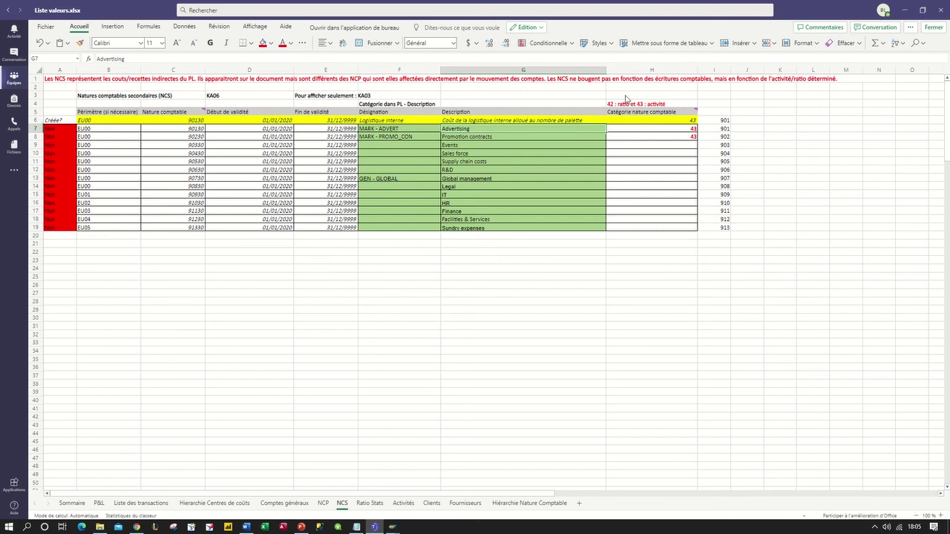
click(691, 127)
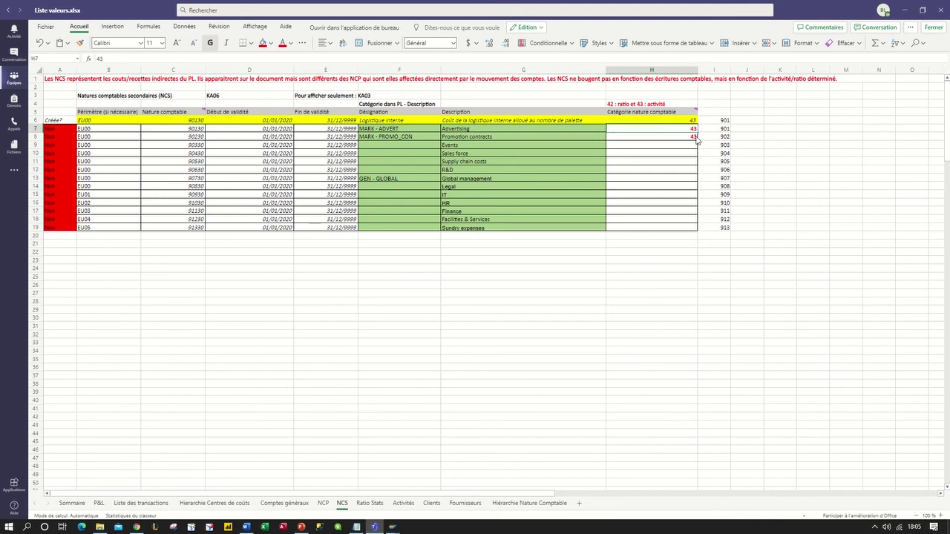
mouse_move(391, 528)
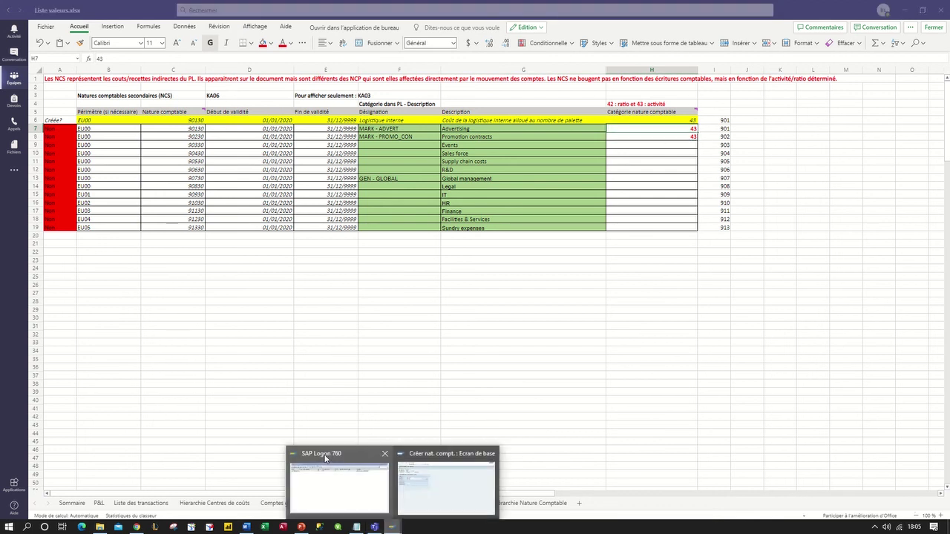
click(446, 475)
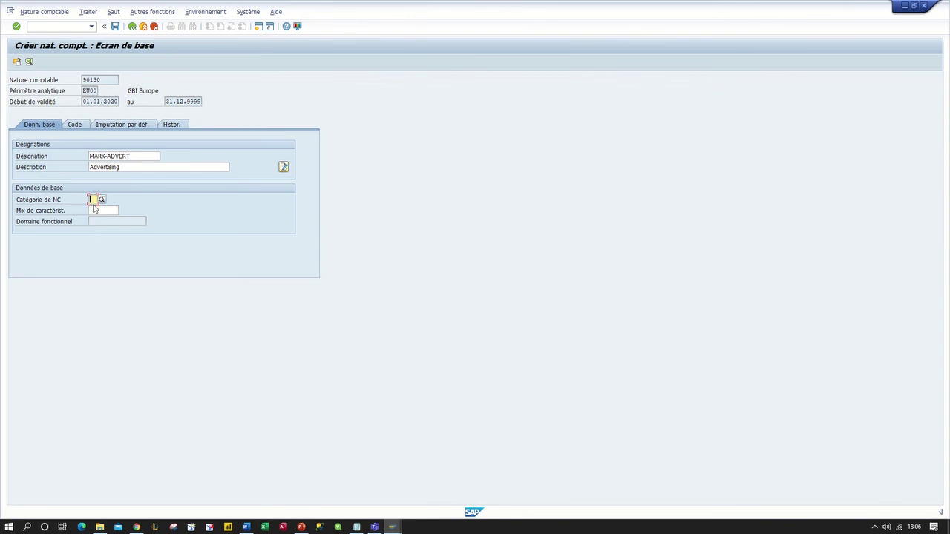
text(4)
text(3)
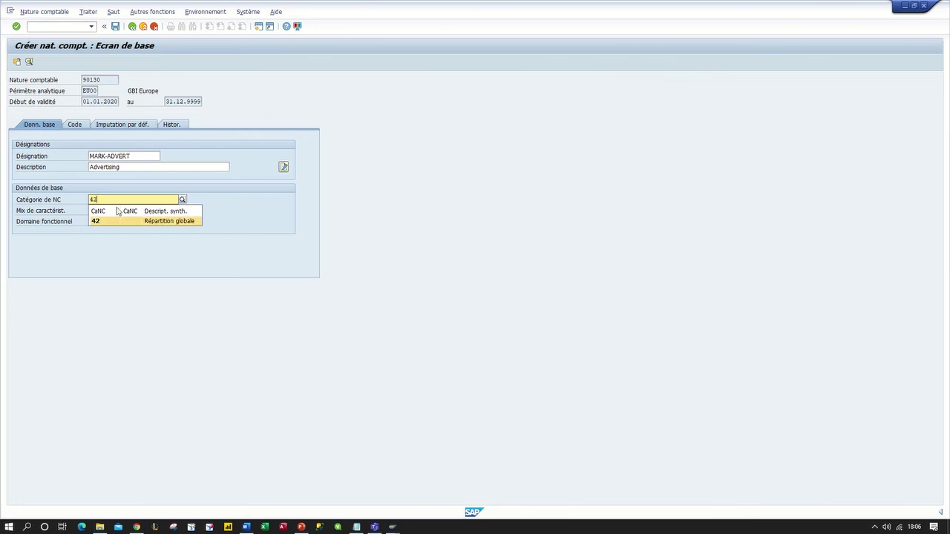
text(3)
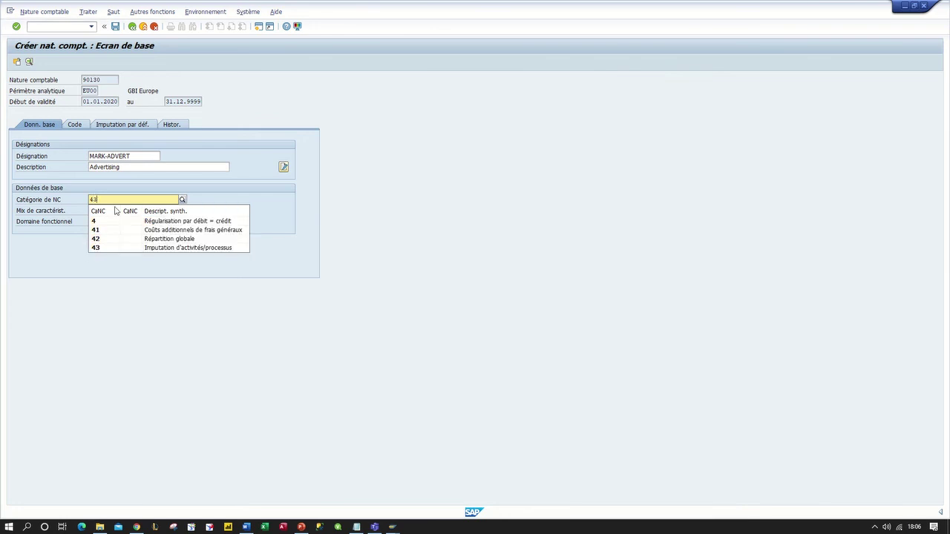
click(112, 217)
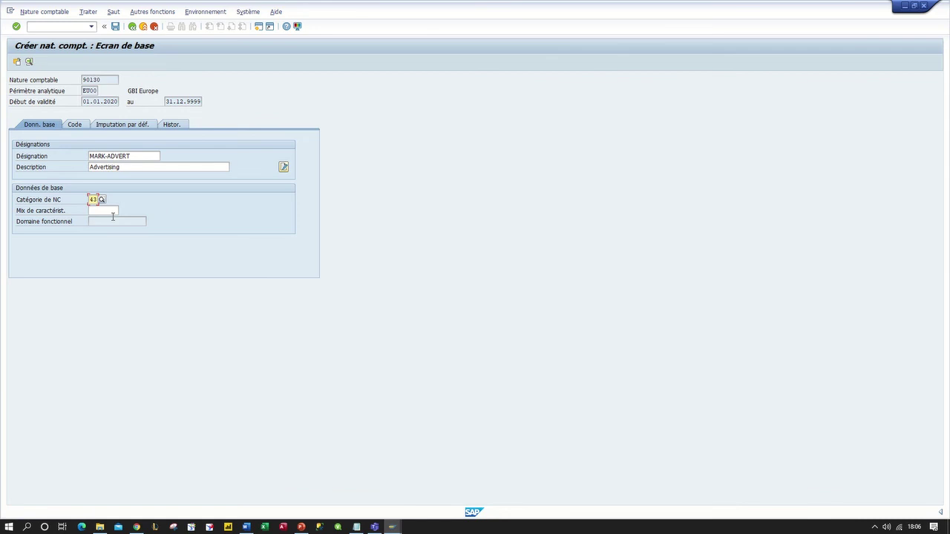
Step: Review the cost element's code, default assignment and history data, then return to its basic data
click(80, 127)
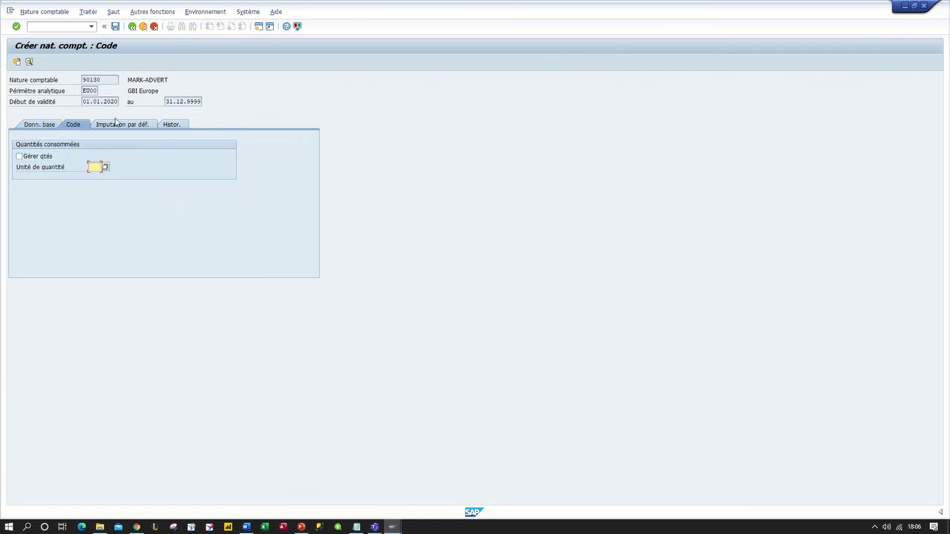
click(118, 125)
click(173, 125)
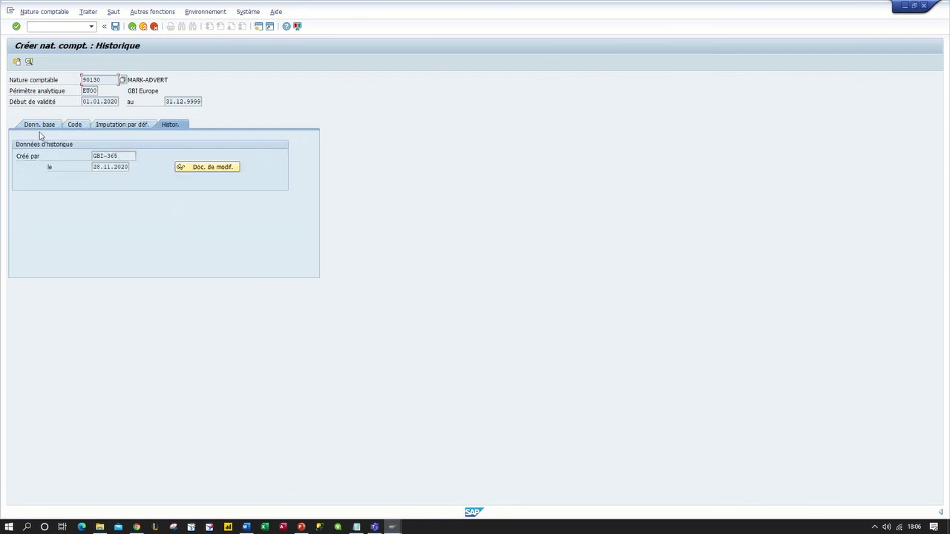
click(40, 125)
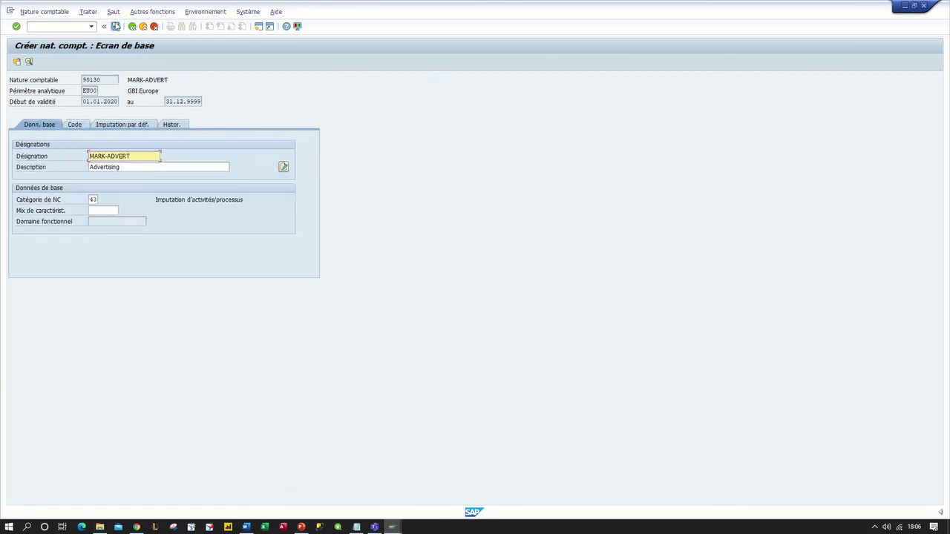